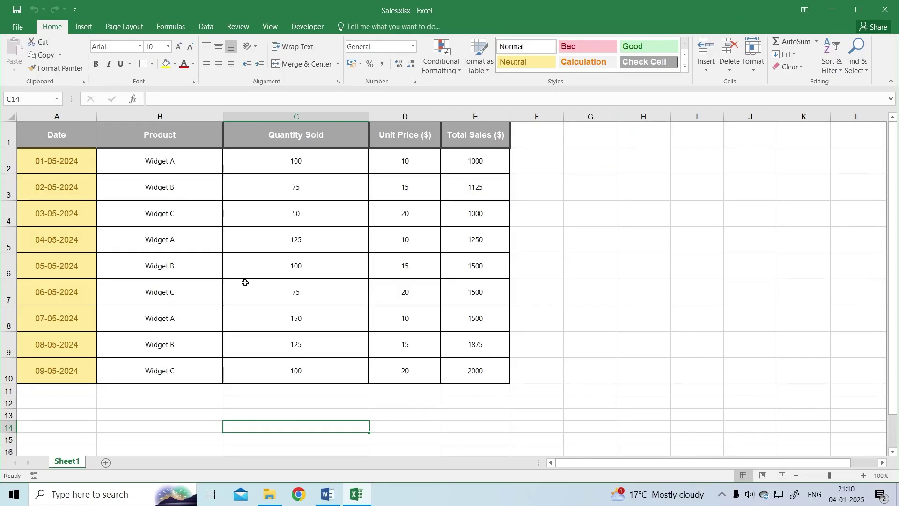
Step: Turn on 'Allow Trusted Locations on my network' in the Trust Center's Trusted Locations settings
click(18, 26)
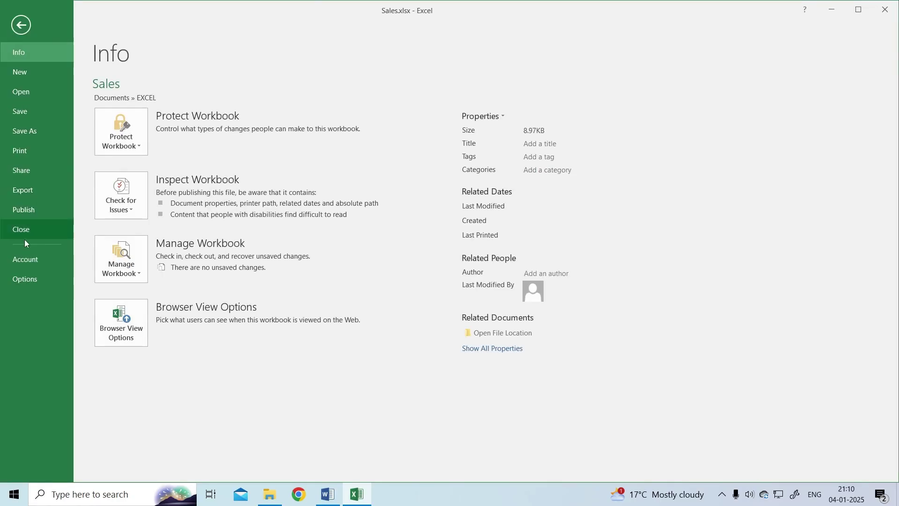
click(26, 277)
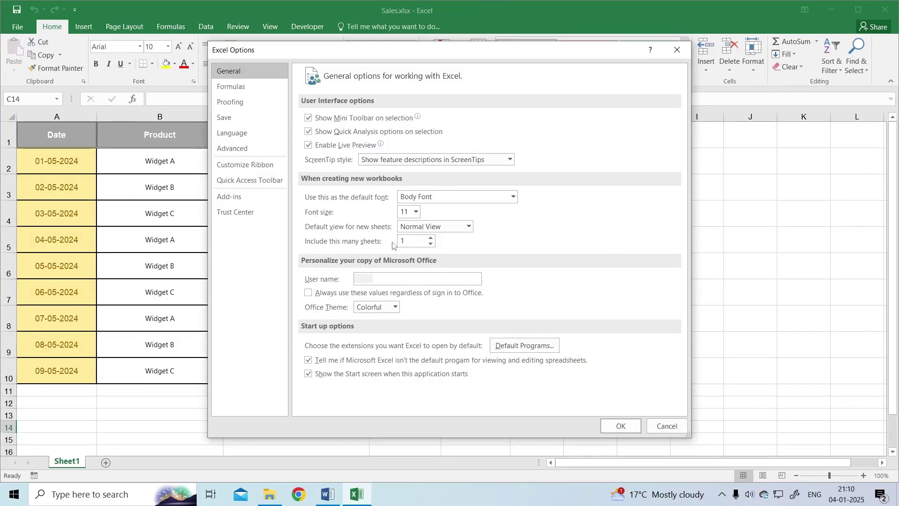
click(252, 215)
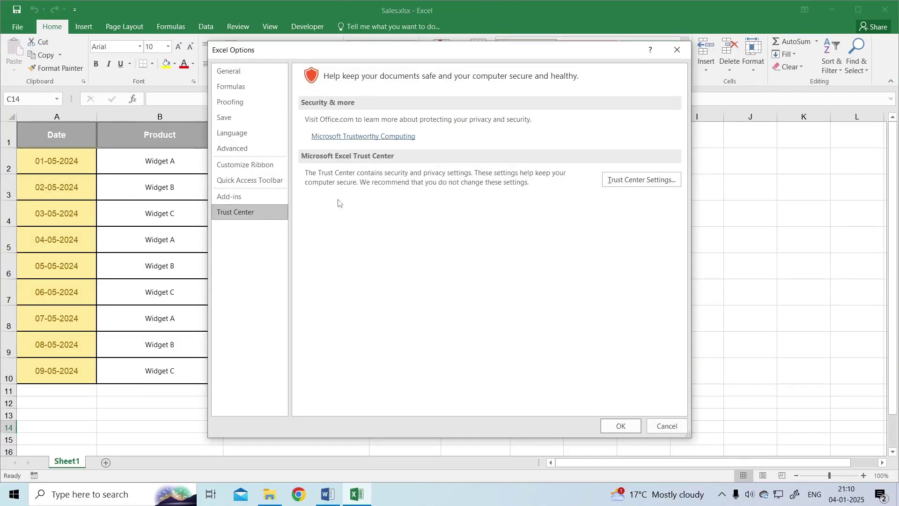
click(631, 180)
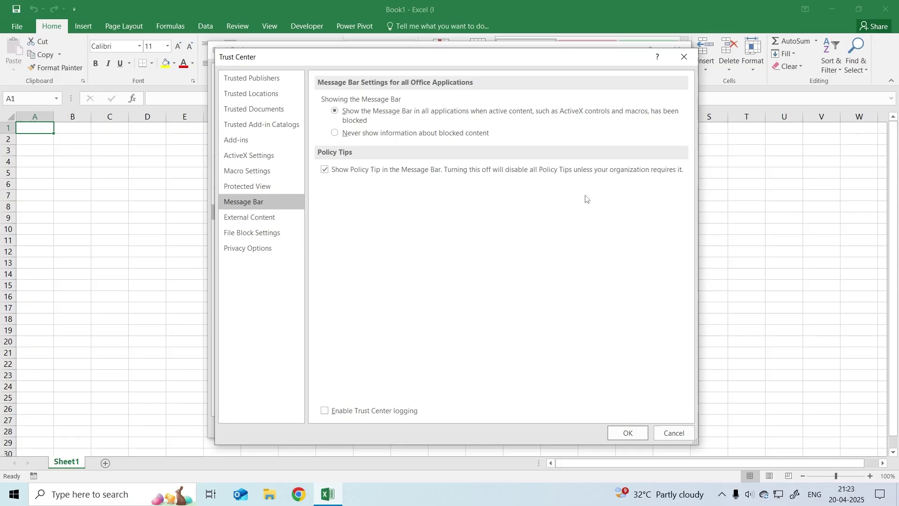
click(253, 94)
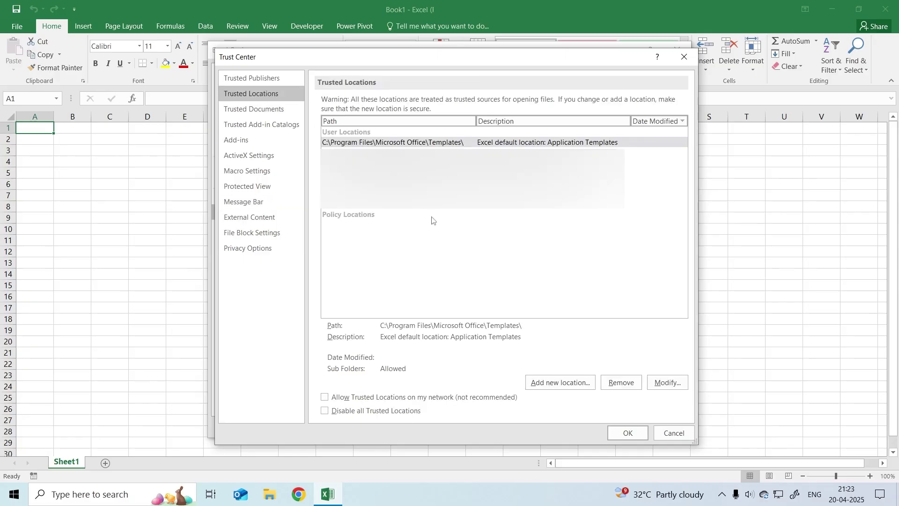
click(336, 396)
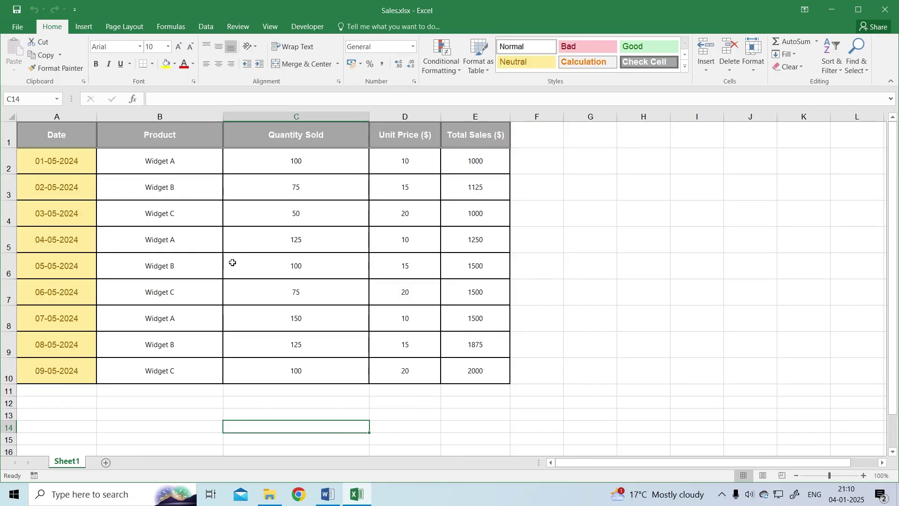
Step: Go to the Trust Center's Macro Settings page to enable all macros
click(17, 27)
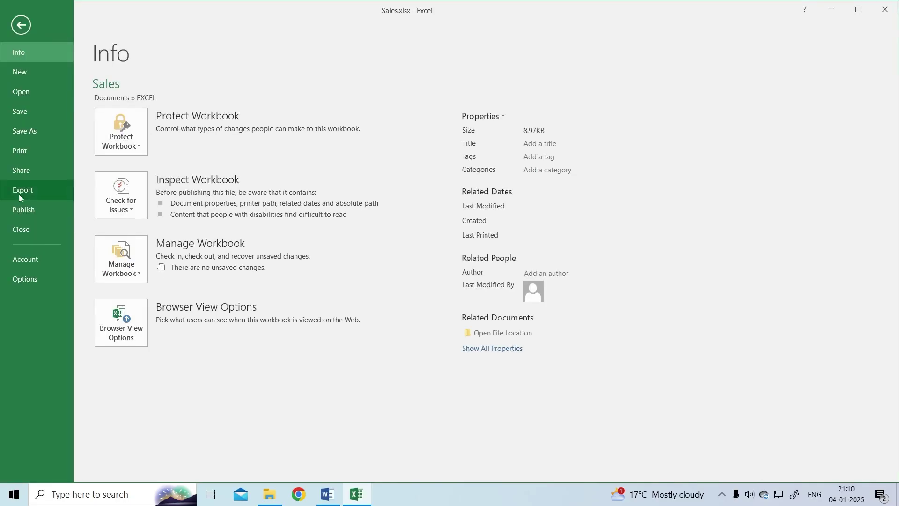
click(26, 279)
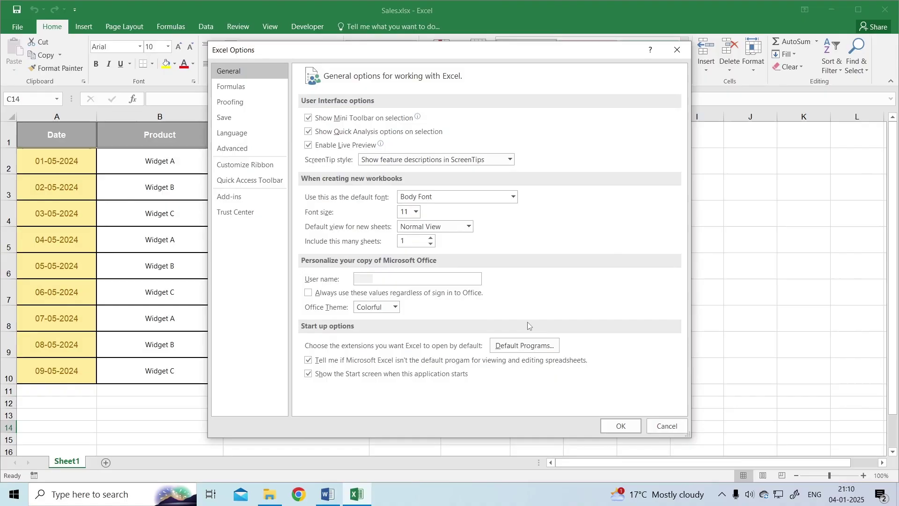
click(251, 215)
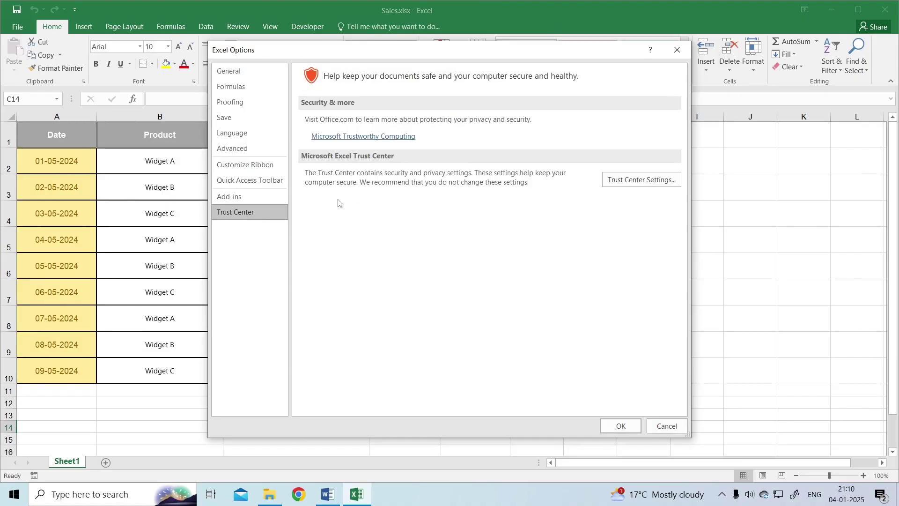
click(632, 180)
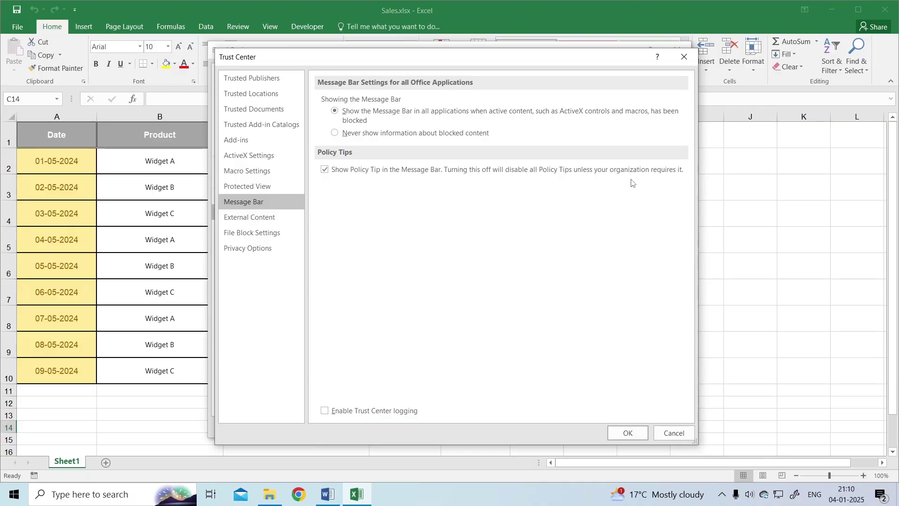
click(274, 174)
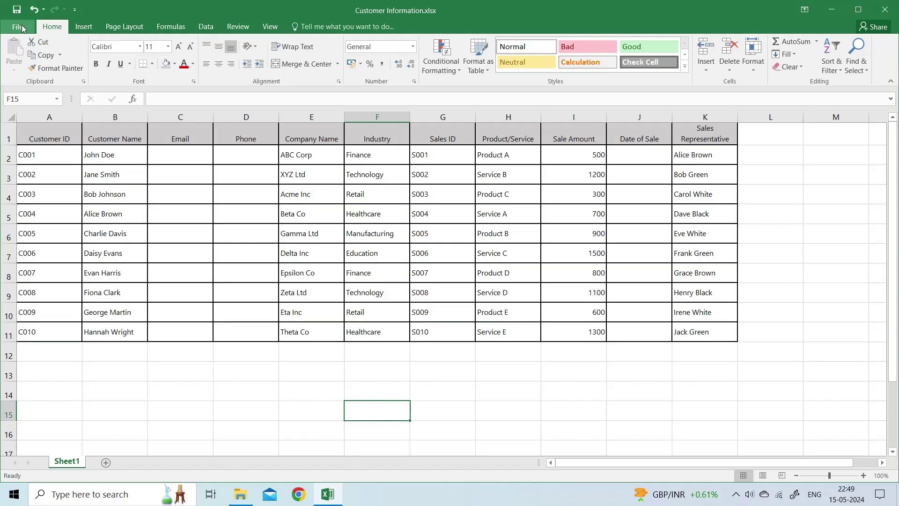
Step: Check the Save options default format, keep Excel Workbook (*.xlsx), and close Options
click(21, 28)
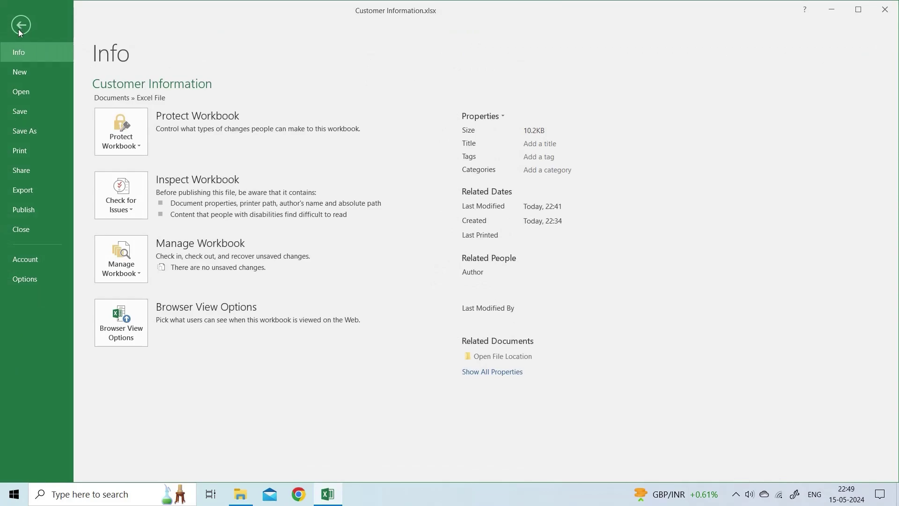
click(27, 279)
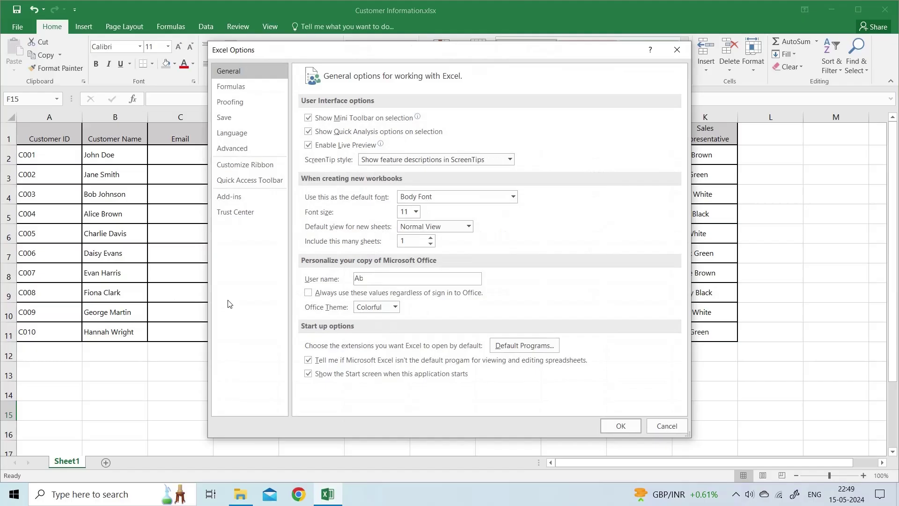
click(229, 118)
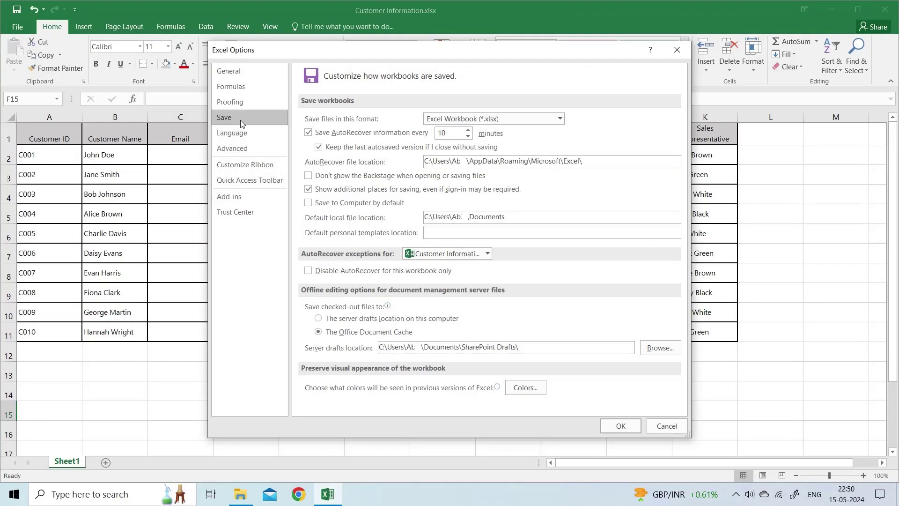
click(559, 119)
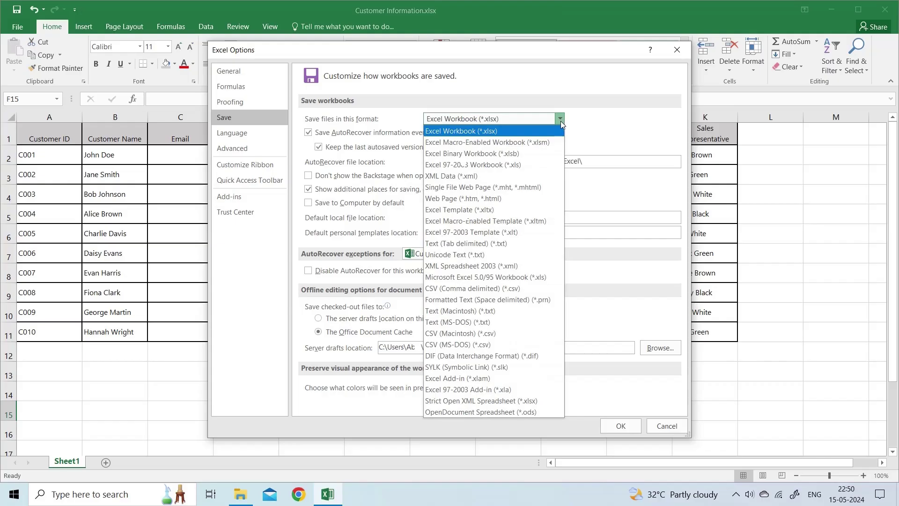
click(495, 132)
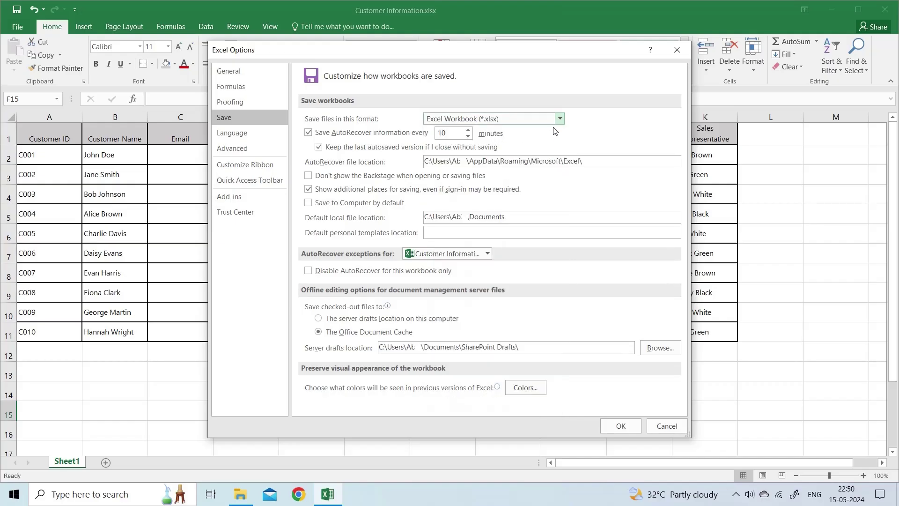
click(621, 427)
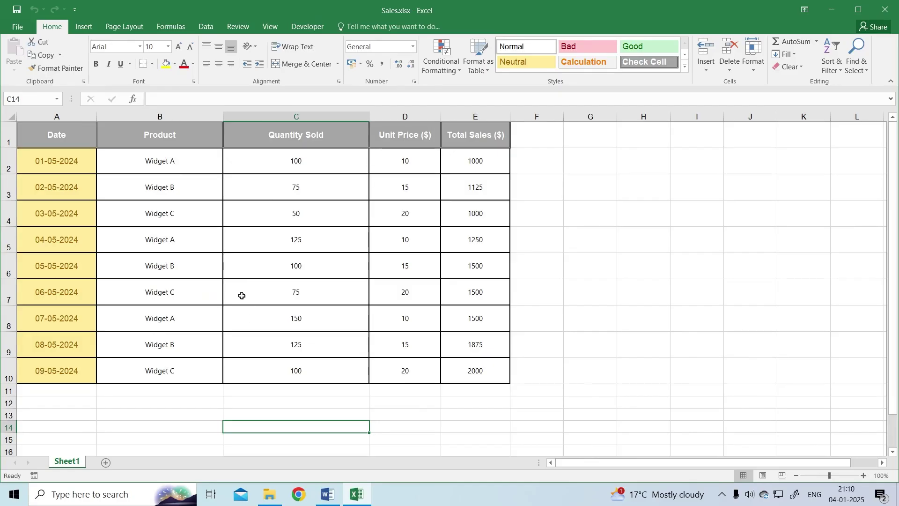
Step: Add C:\Program Files\Microsoft Office\Templates as a trusted location, including its subfolders
click(17, 26)
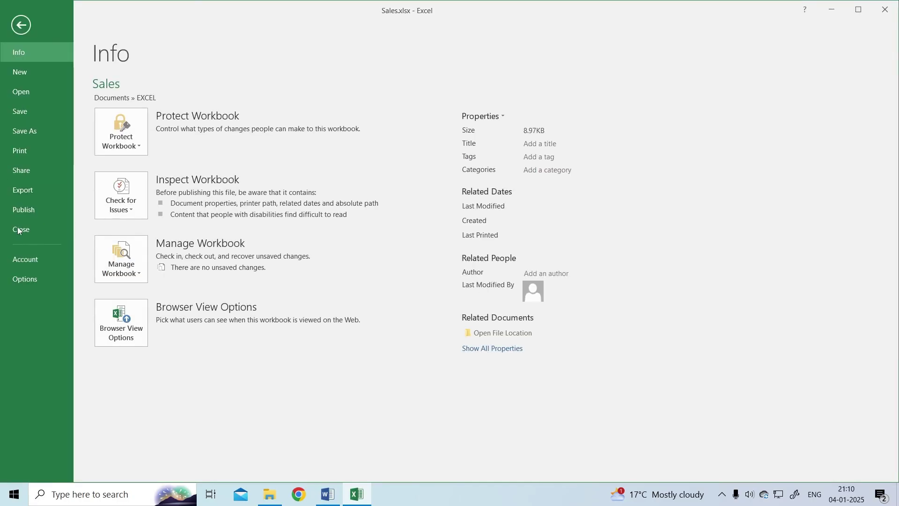
click(26, 276)
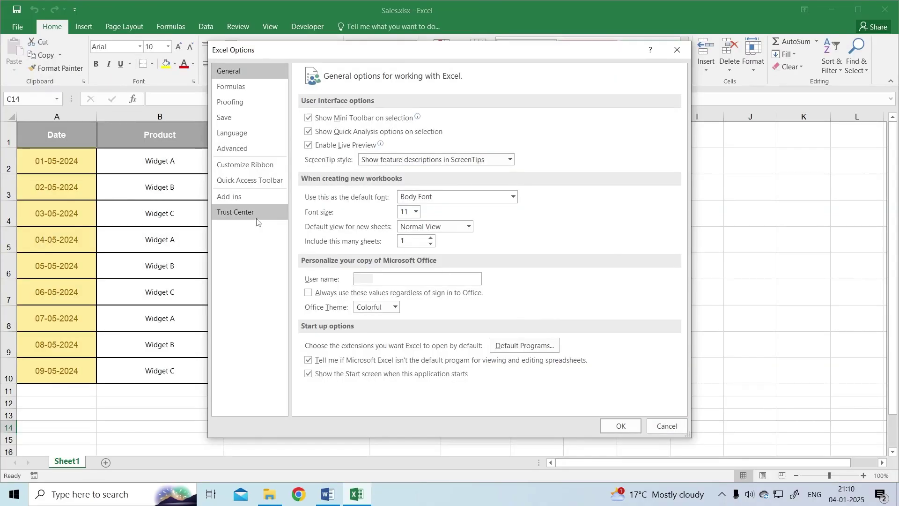
click(251, 215)
click(632, 180)
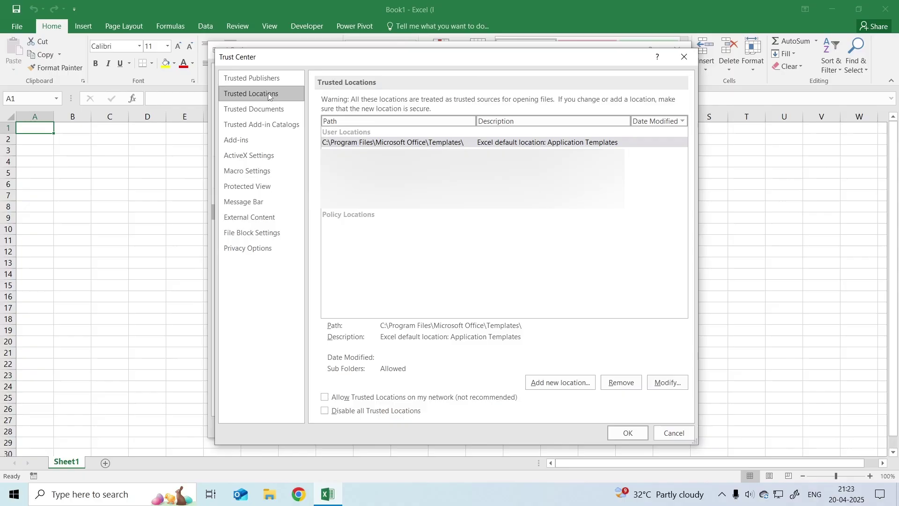
click(545, 391)
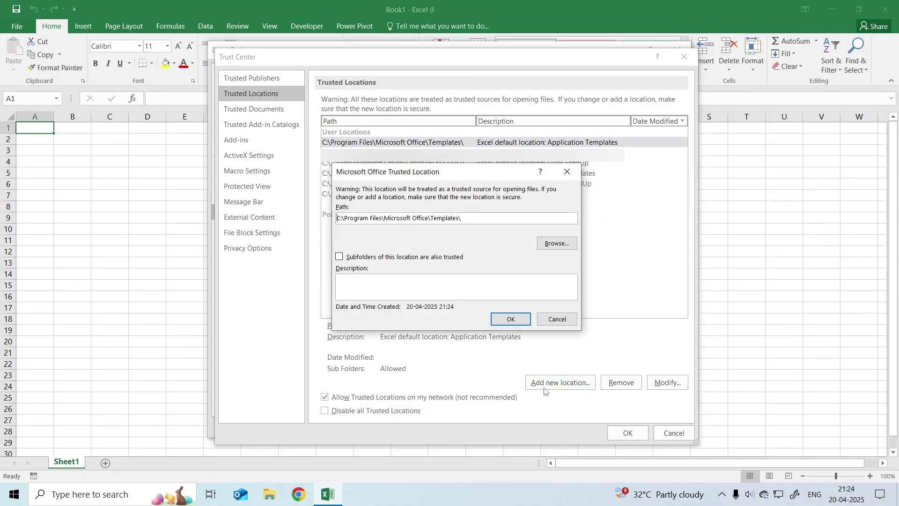
click(557, 243)
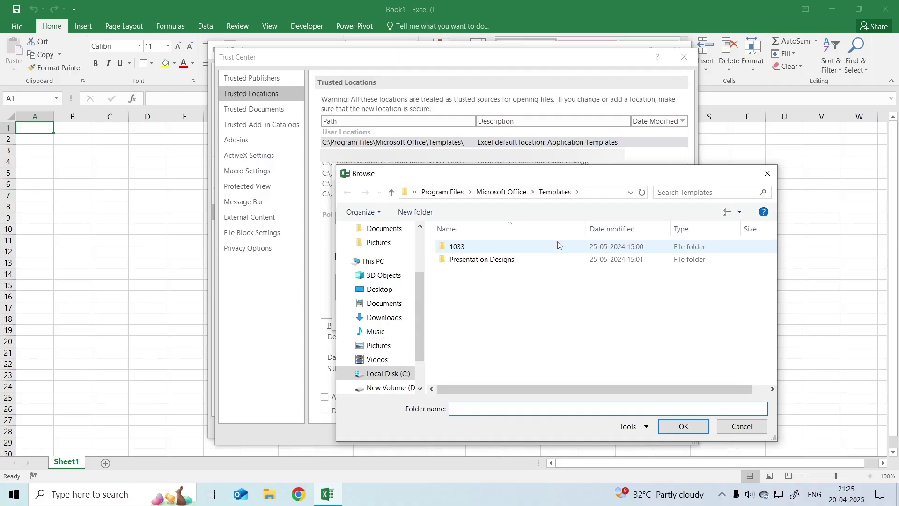
click(665, 423)
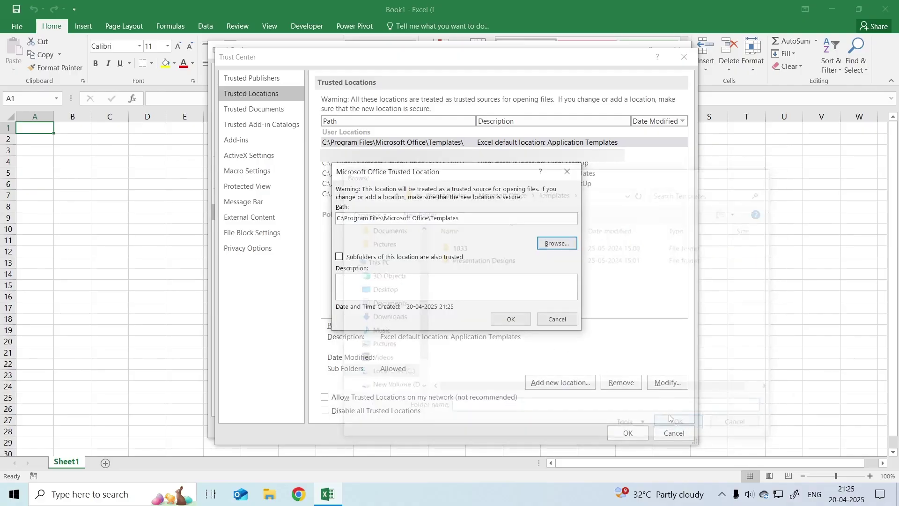
click(337, 258)
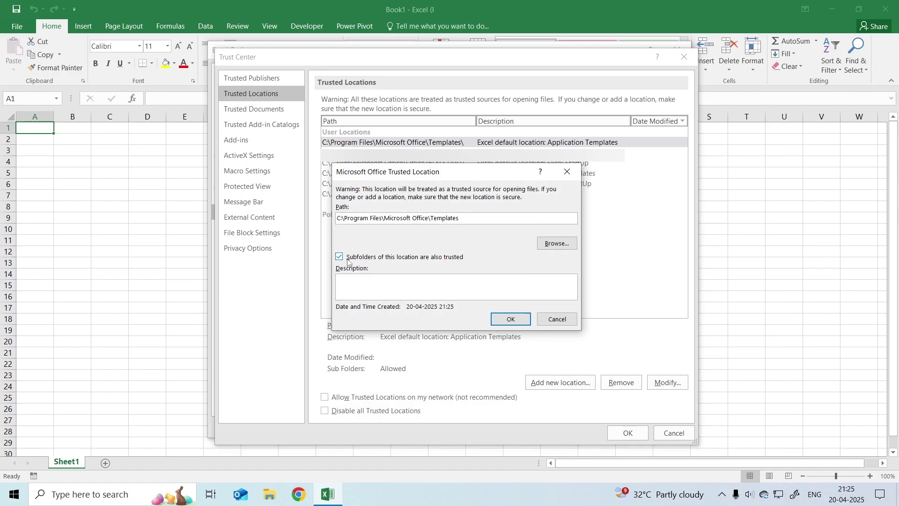